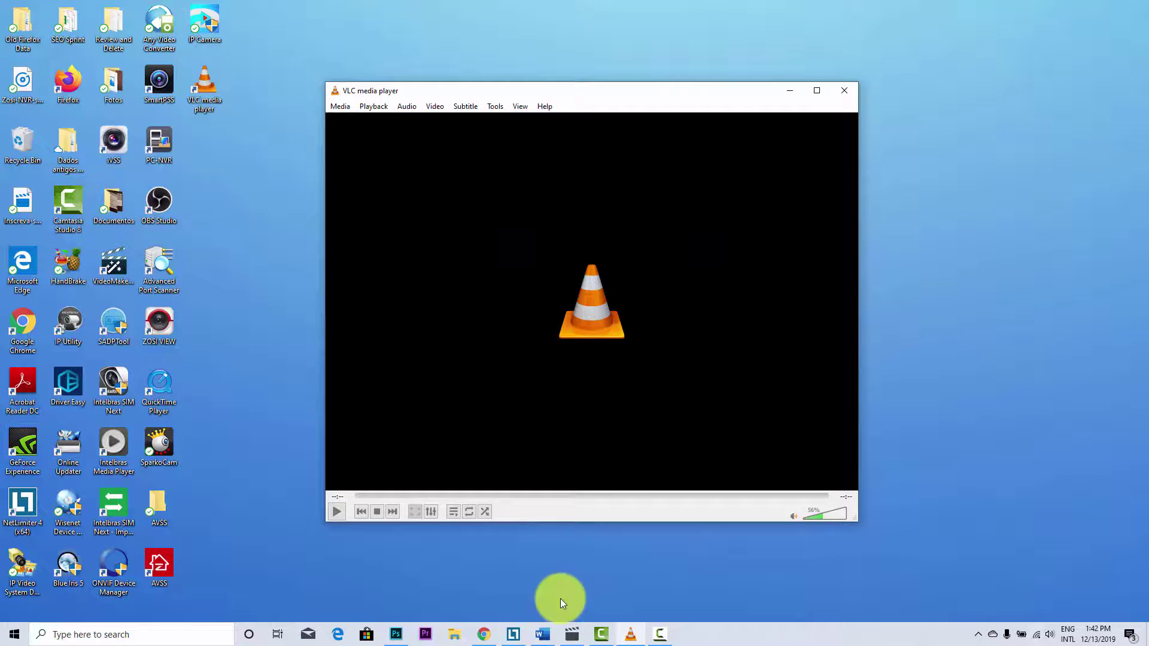
# - Copy the Samsung camera's RTSP address from the Word document, then minimize Word
pyautogui.click(542, 634)
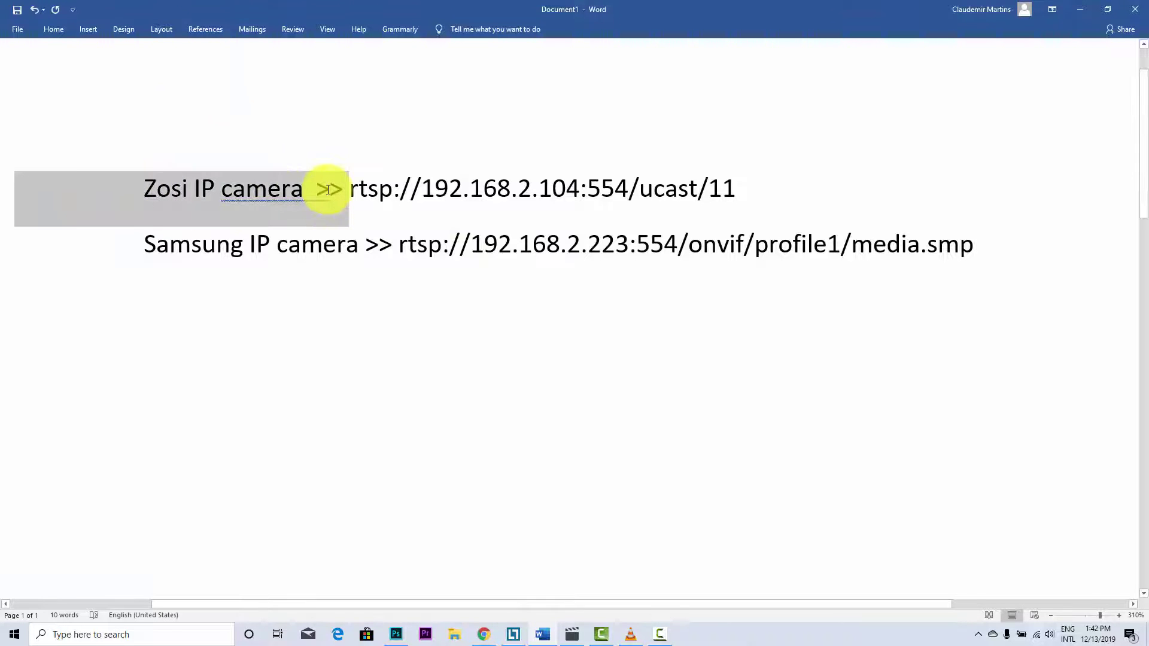
pyautogui.click(301, 251)
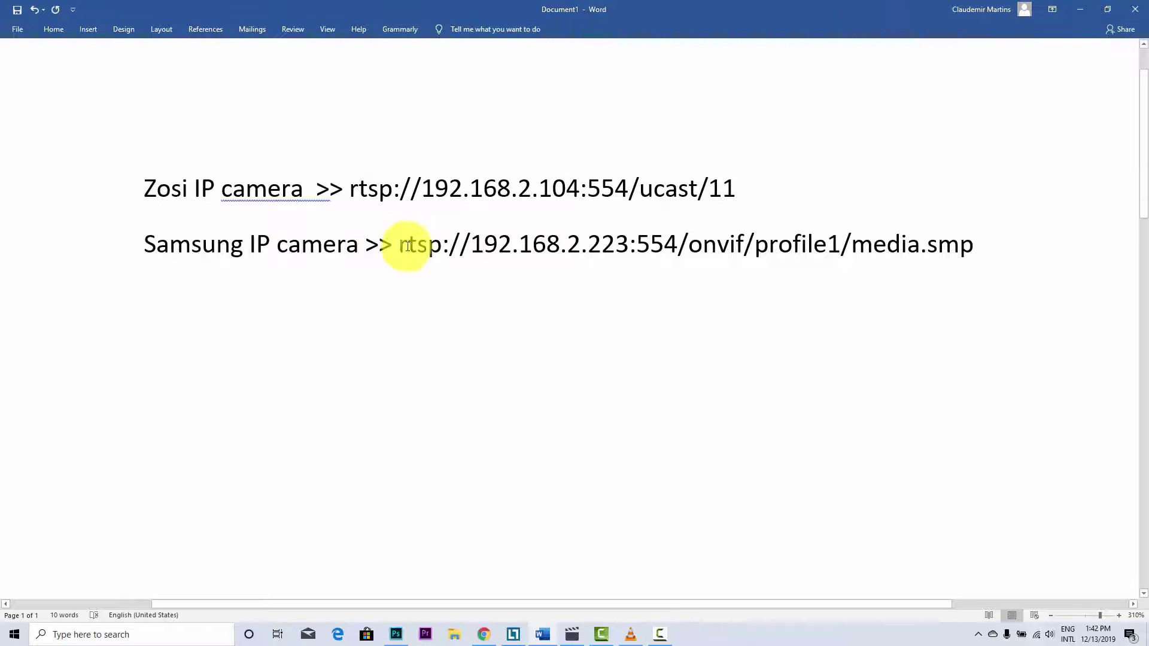
pyautogui.moveTo(400, 245); pyautogui.dragTo(954, 238)
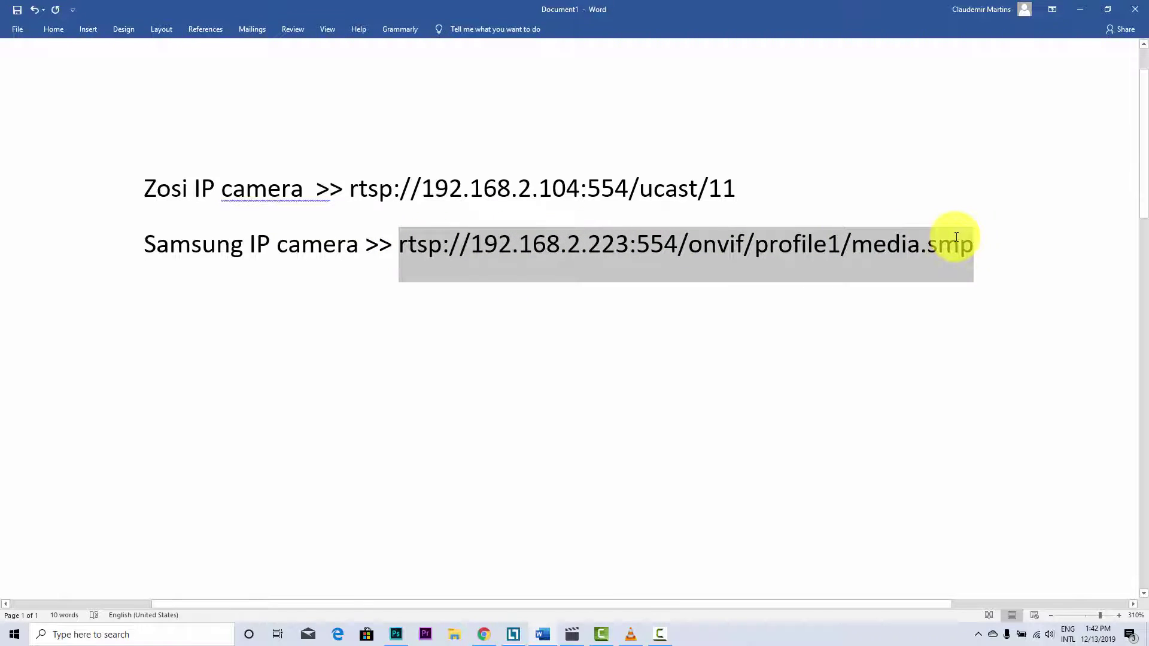
pyautogui.rightClick(472, 241)
pyautogui.click(509, 259)
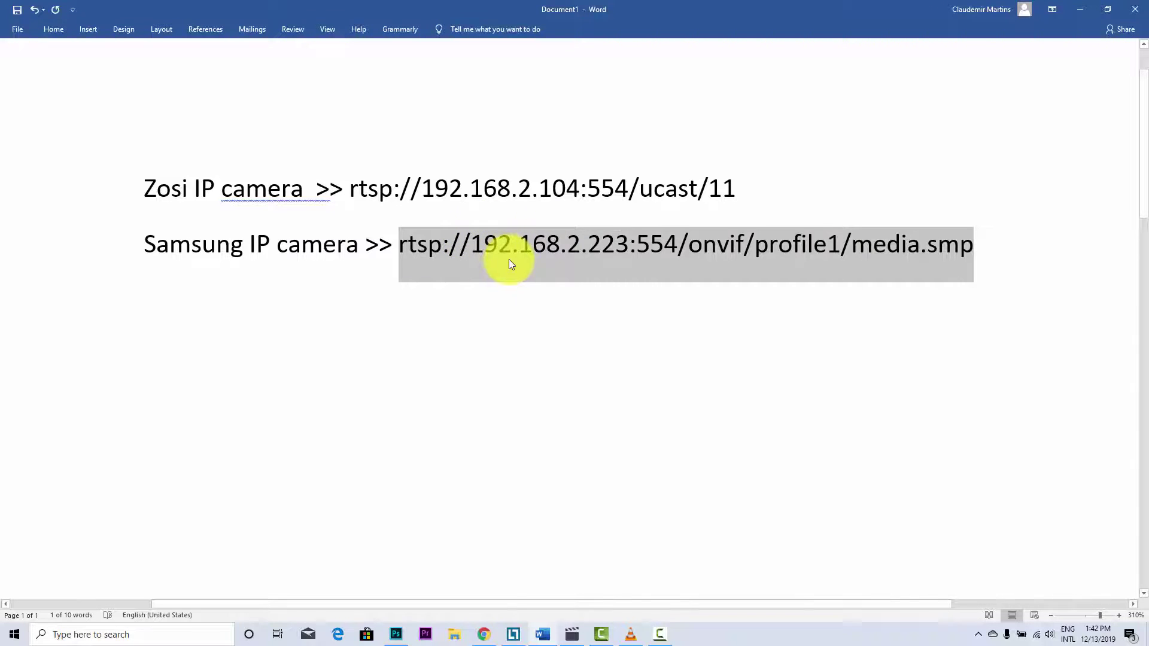
pyautogui.click(1084, 12)
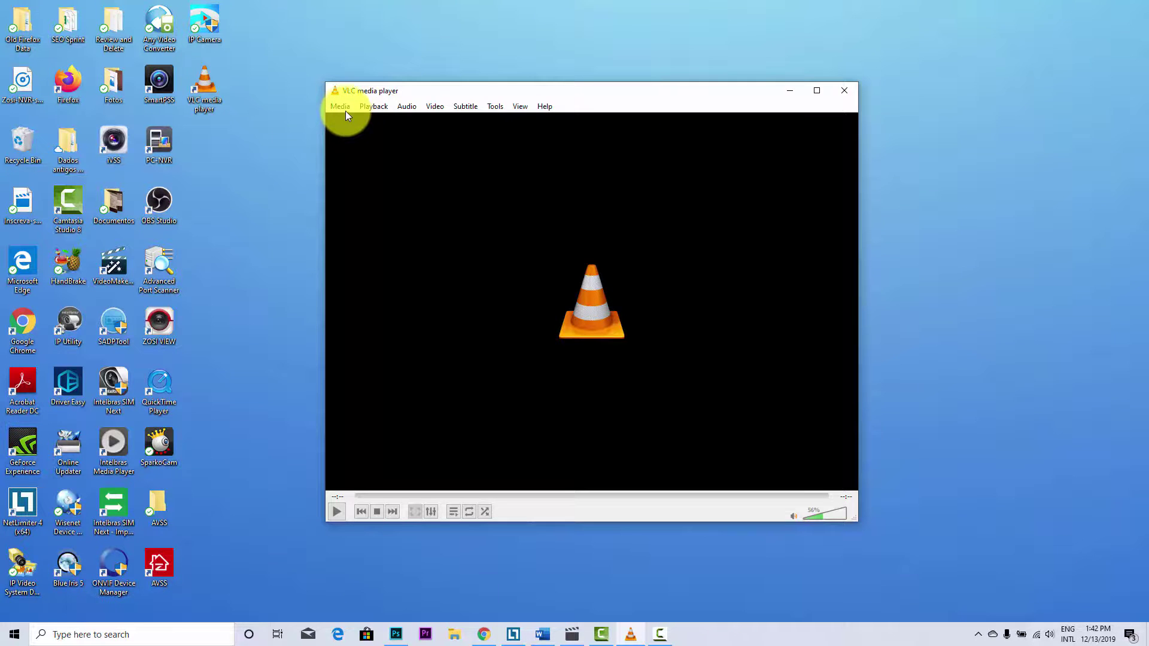
# - Open a network stream with the pasted Samsung RTSP address and start playback
pyautogui.click(345, 108)
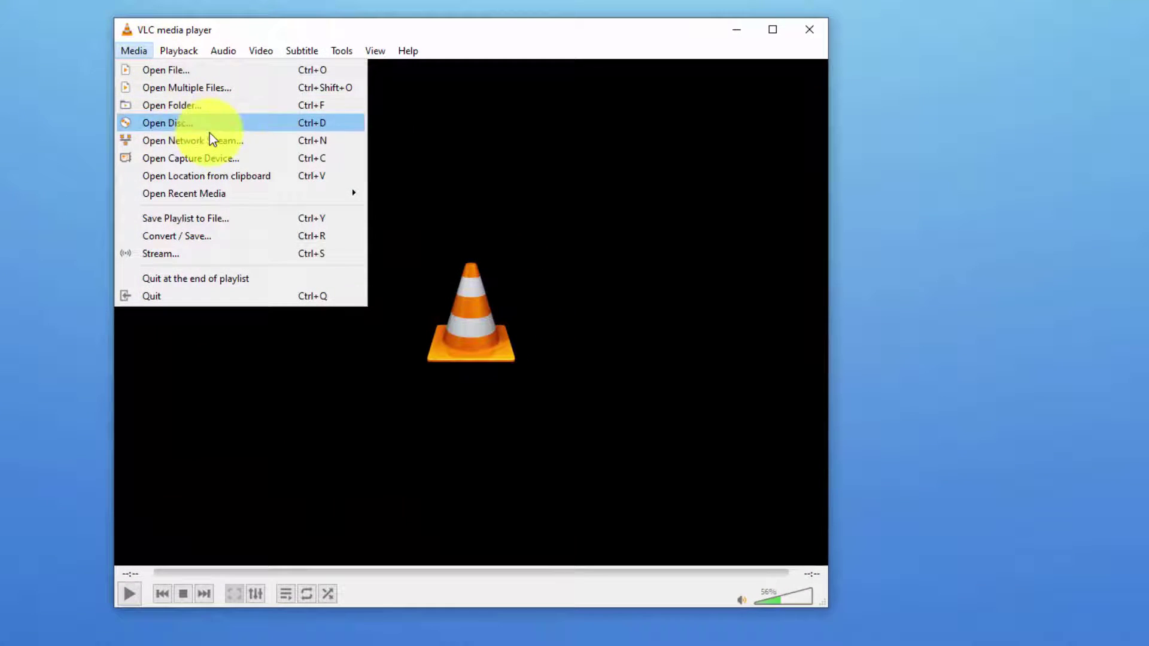
pyautogui.click(217, 140)
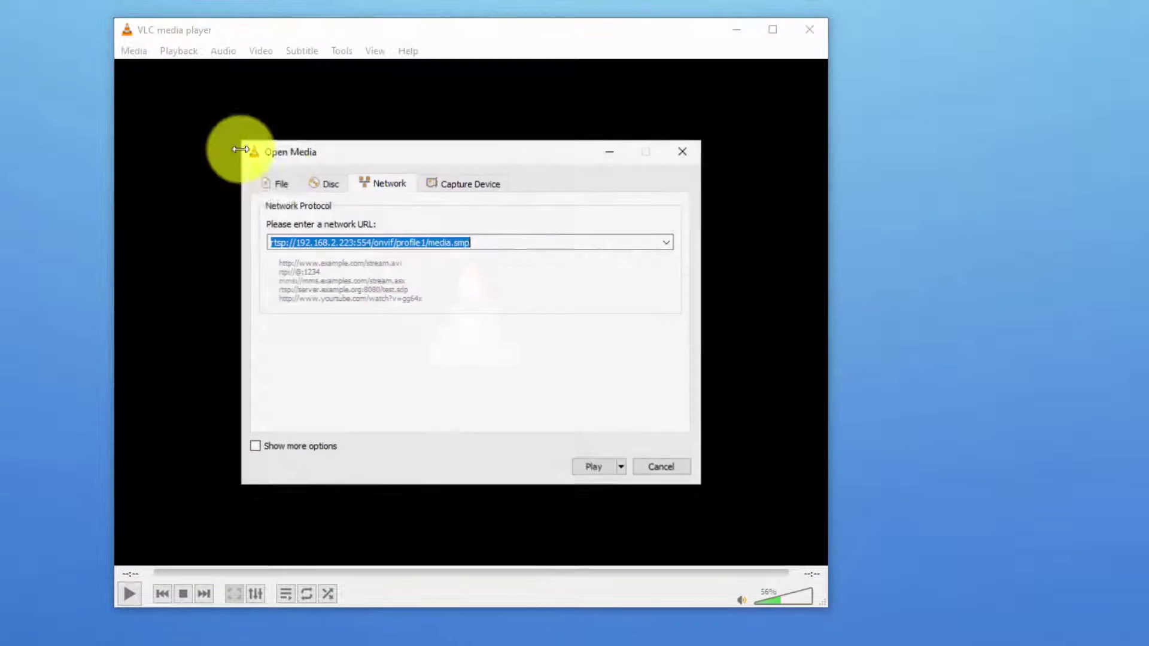
pyautogui.rightClick(377, 239)
pyautogui.click(428, 317)
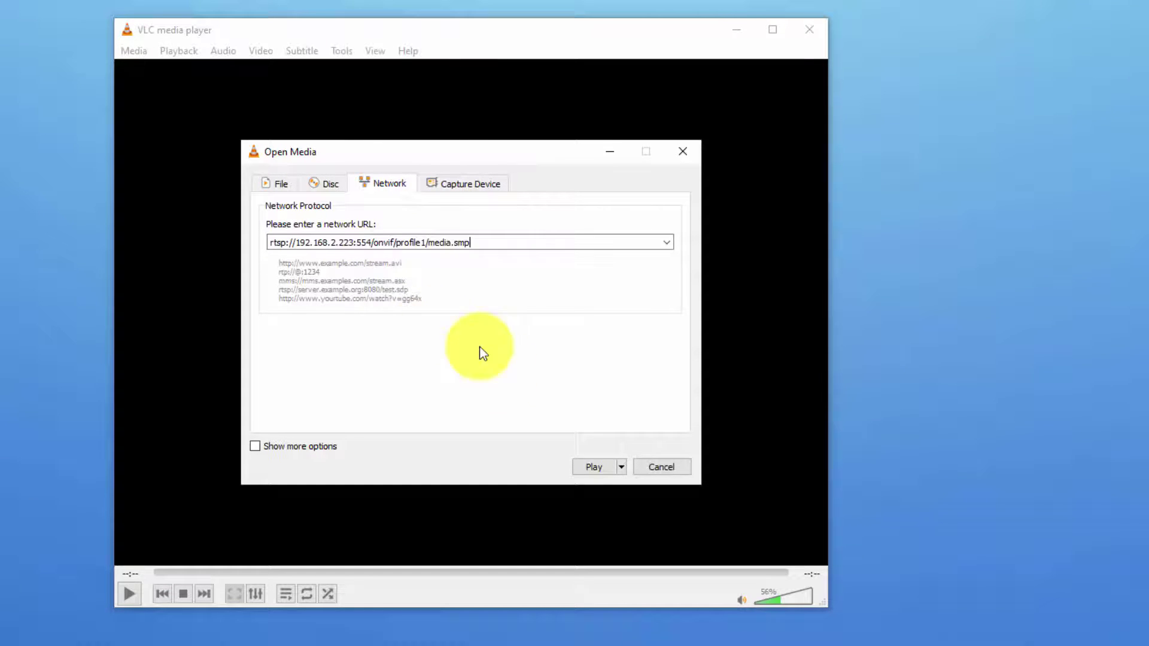
pyautogui.click(592, 467)
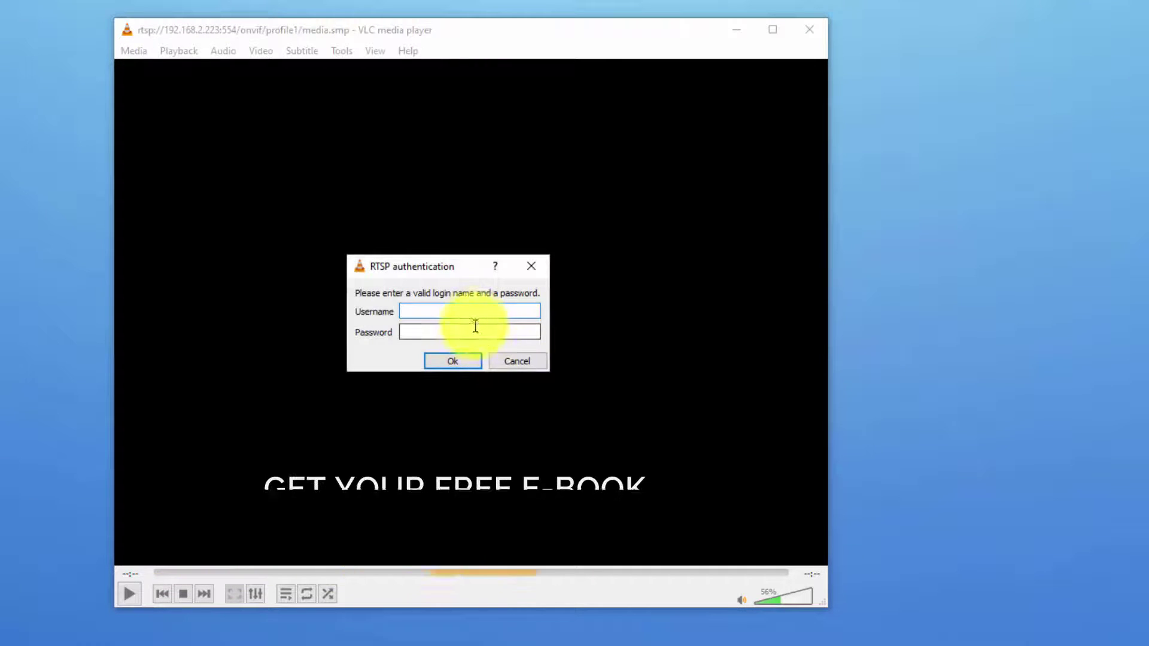
# - Sign in to the camera with its username and password
pyautogui.write('admin')
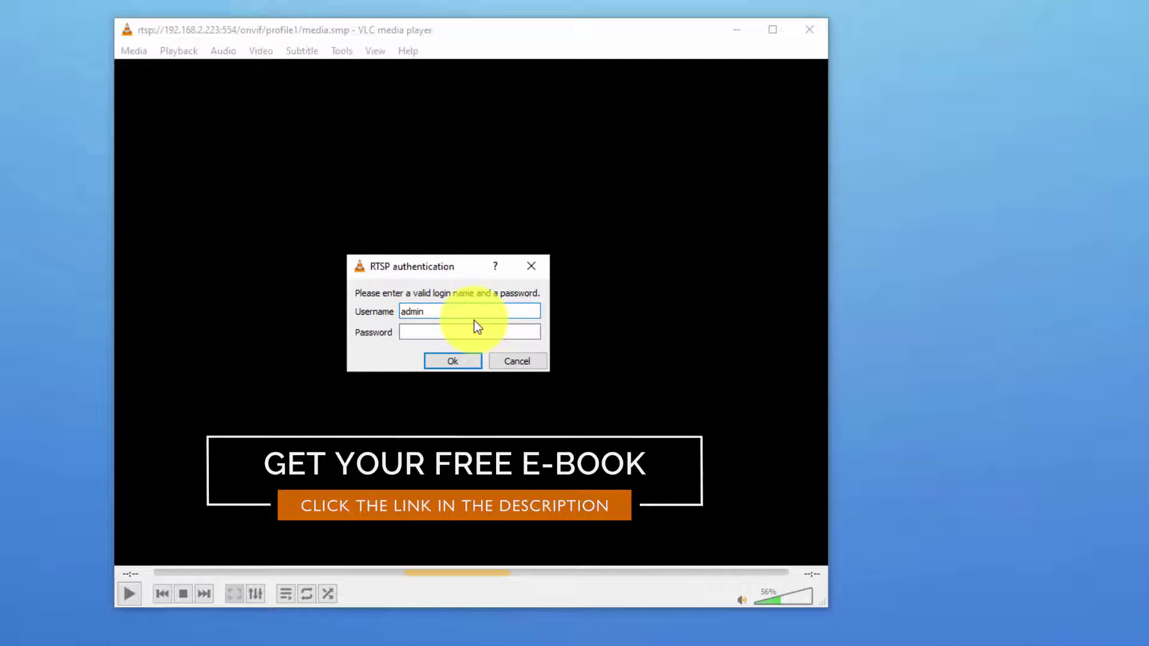
pyautogui.click(453, 333)
pyautogui.write('*********')
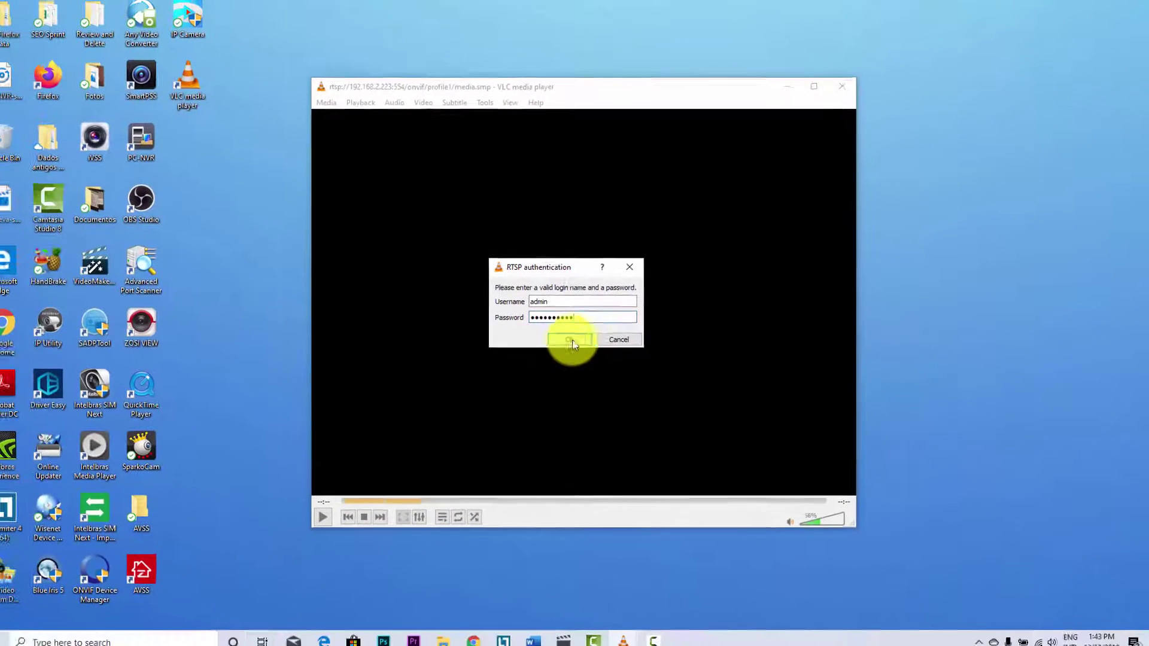
pyautogui.click(572, 341)
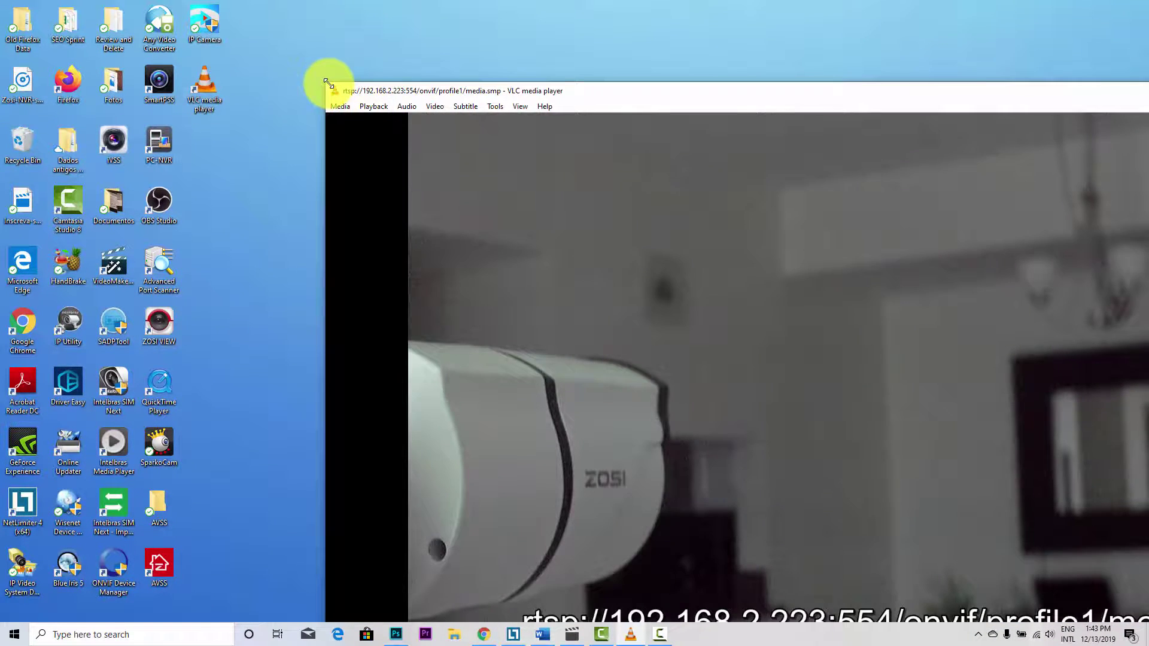
# - Shrink the Samsung stream window and move it to the middle of the desktop
pyautogui.moveTo(326, 84); pyautogui.dragTo(873, 279)
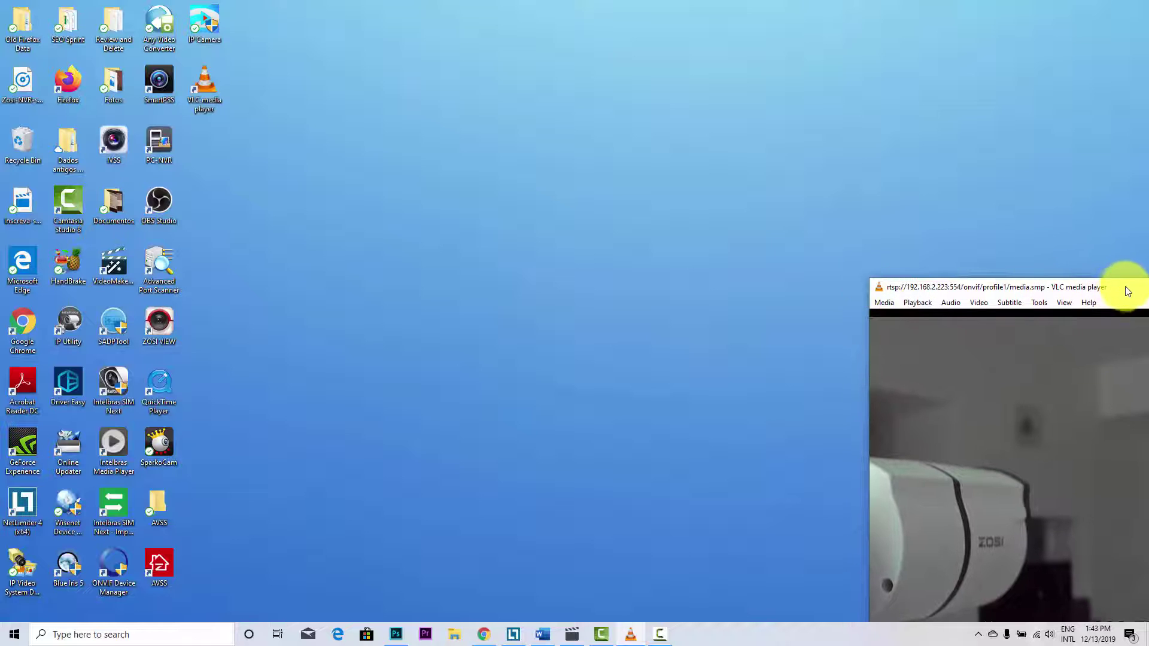
pyautogui.moveTo(1018, 276); pyautogui.dragTo(566, 74)
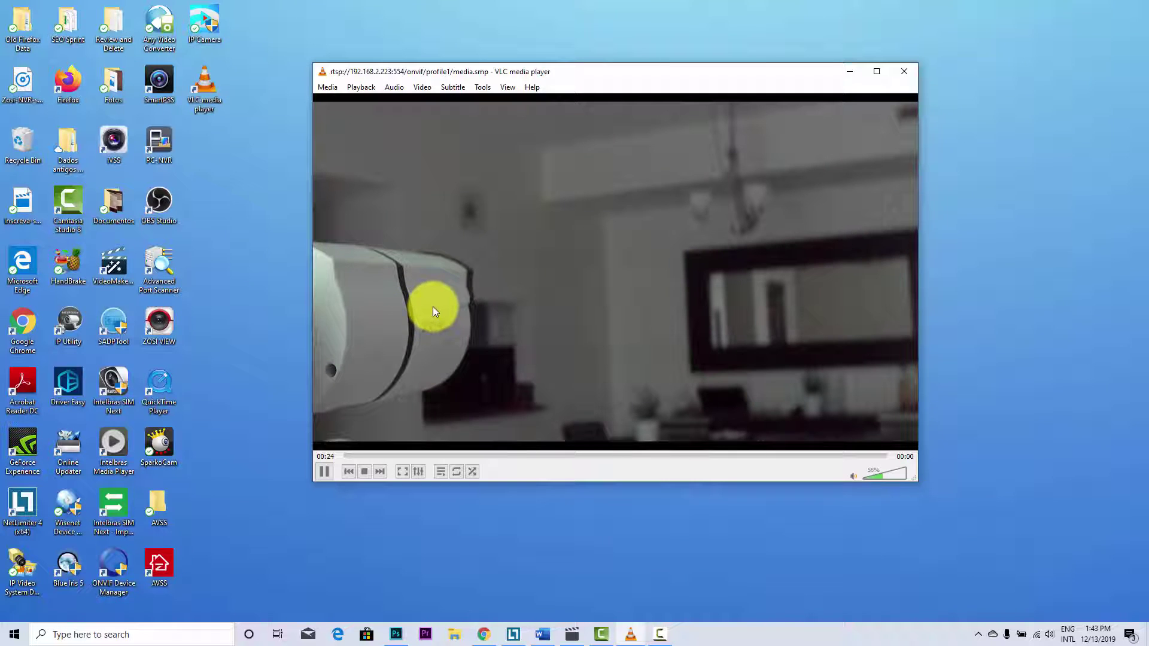
# - Copy the Zosi camera's RTSP address from the Word document, then minimize Word
pyautogui.click(543, 634)
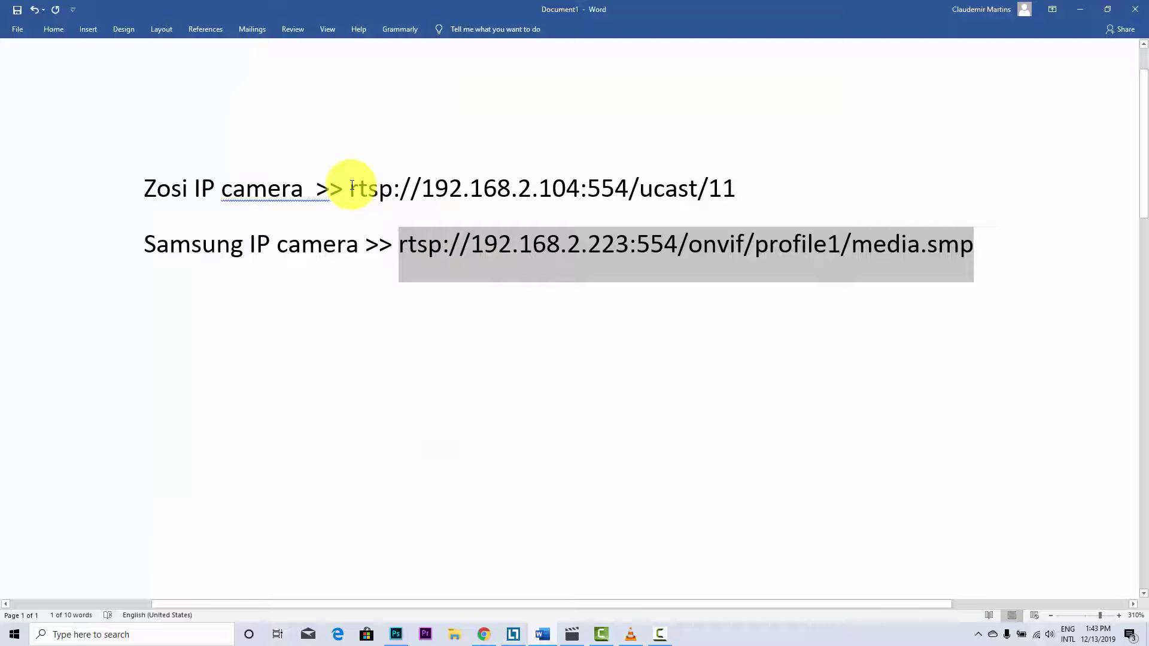
pyautogui.moveTo(389, 185); pyautogui.dragTo(727, 180)
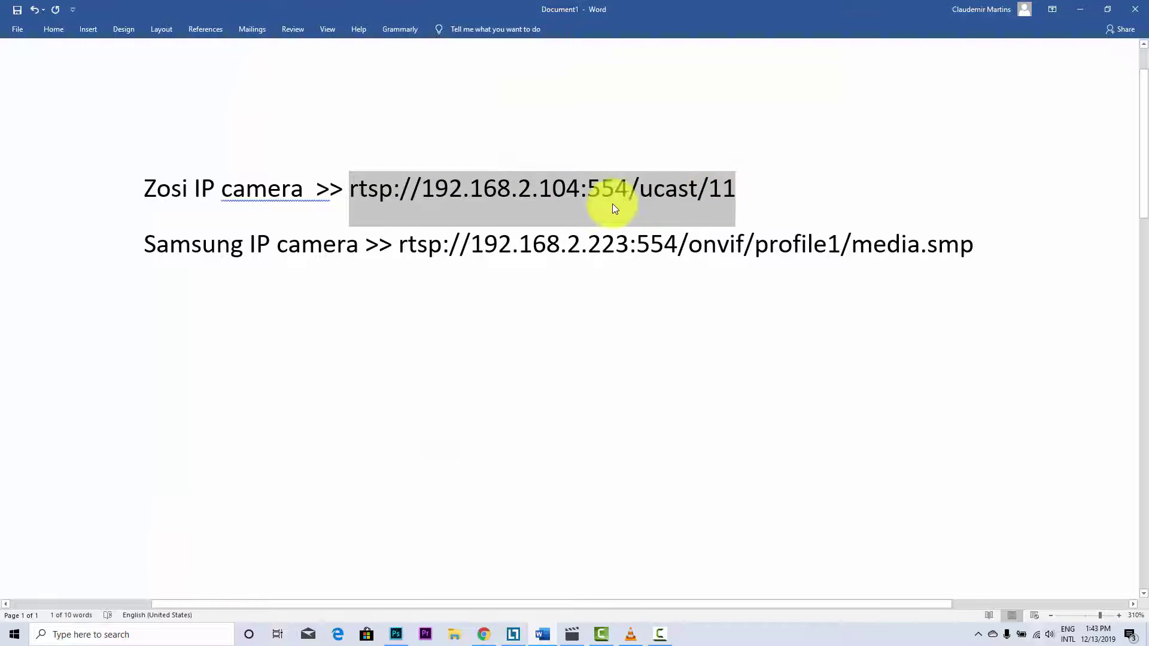
pyautogui.rightClick(552, 192)
pyautogui.click(597, 210)
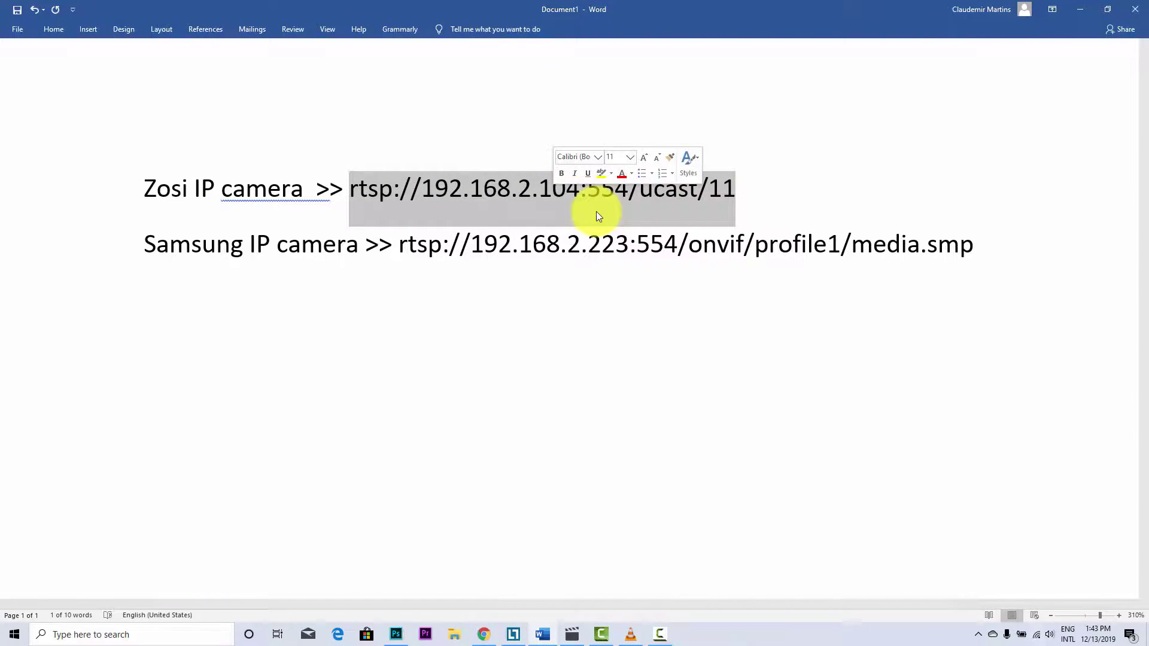
pyautogui.click(1080, 9)
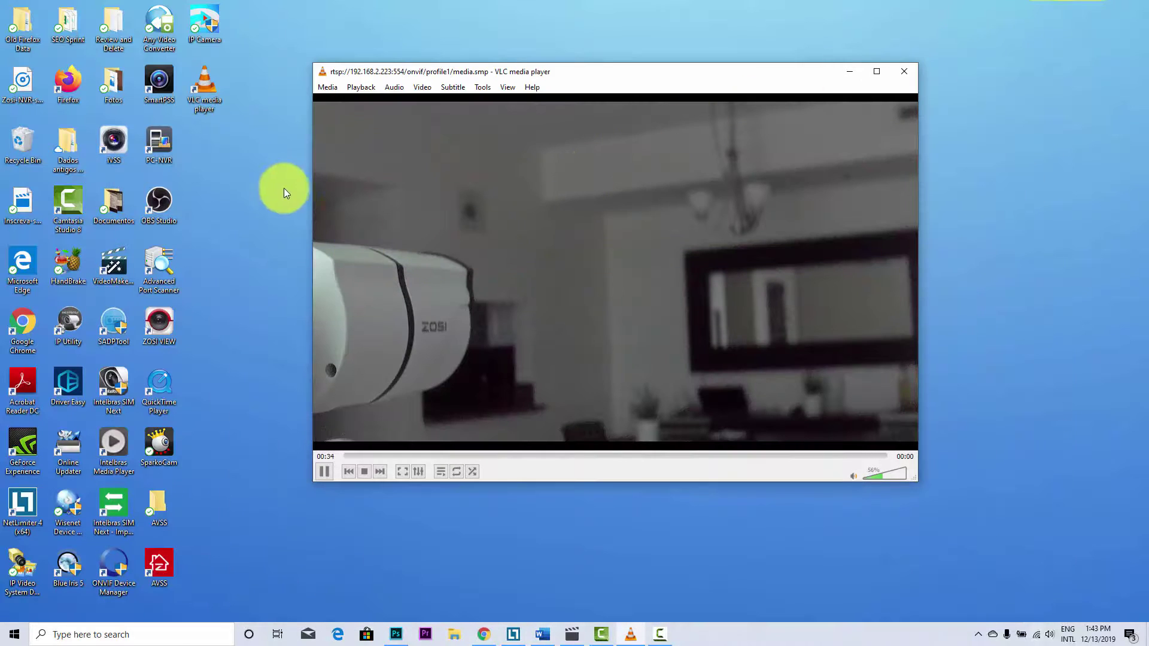
# - Play rtsp://192.168.2.104:554/ucast/11 as a network stream in a second VLC window
pyautogui.doubleClick(203, 88)
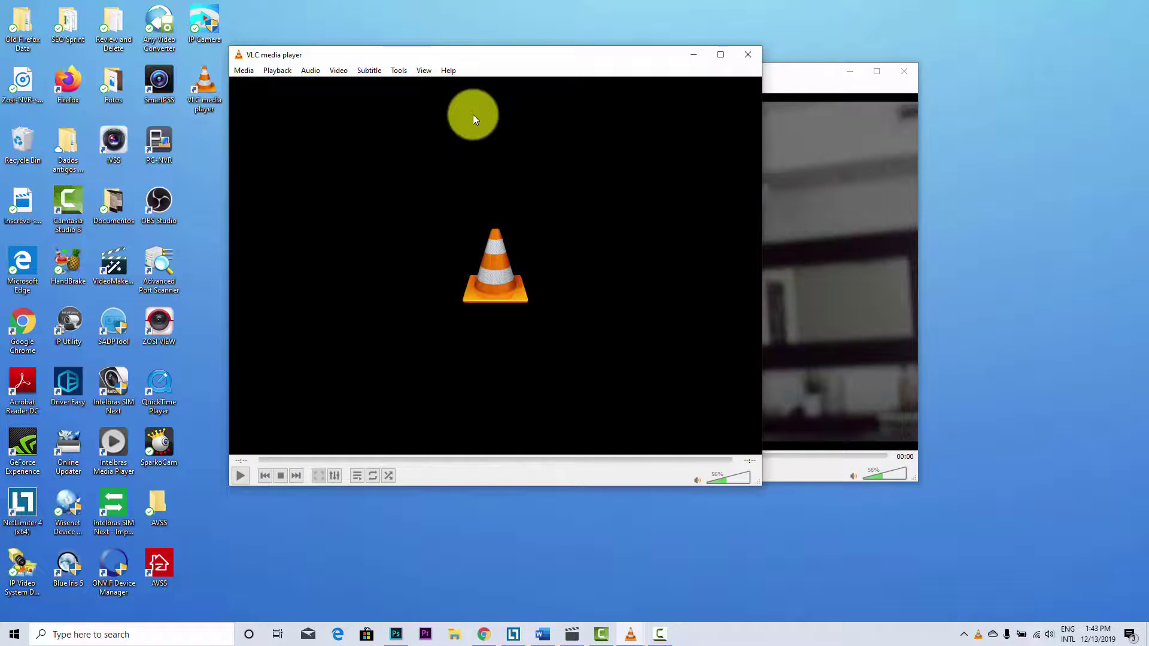
pyautogui.moveTo(437, 62); pyautogui.dragTo(563, 81)
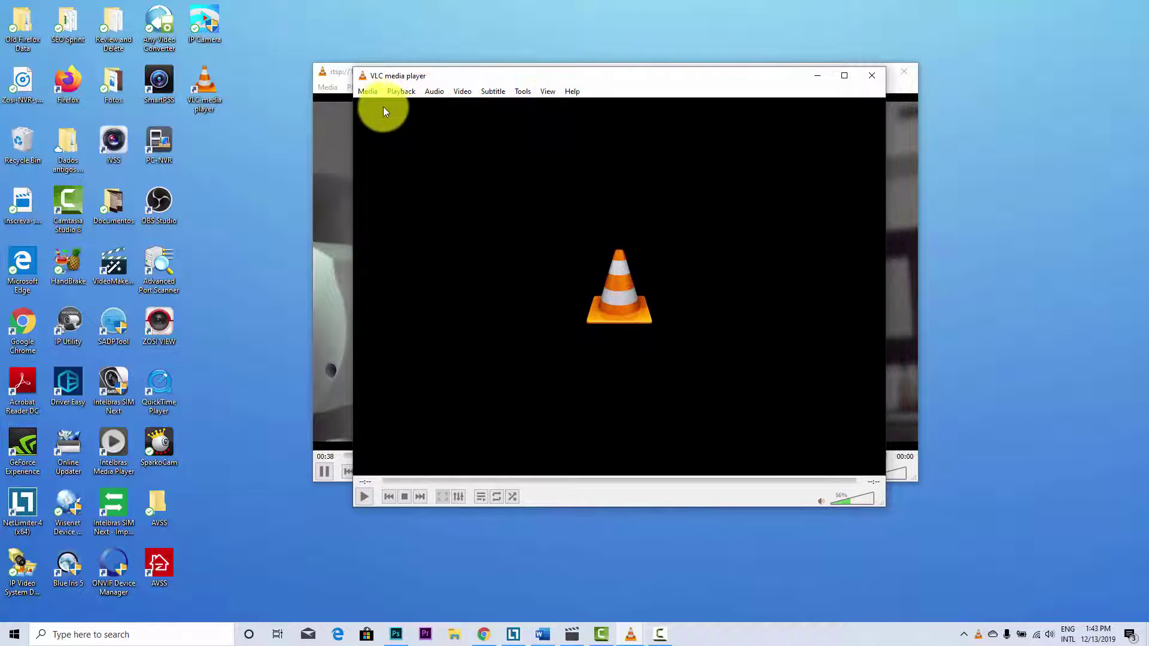
pyautogui.click(368, 91)
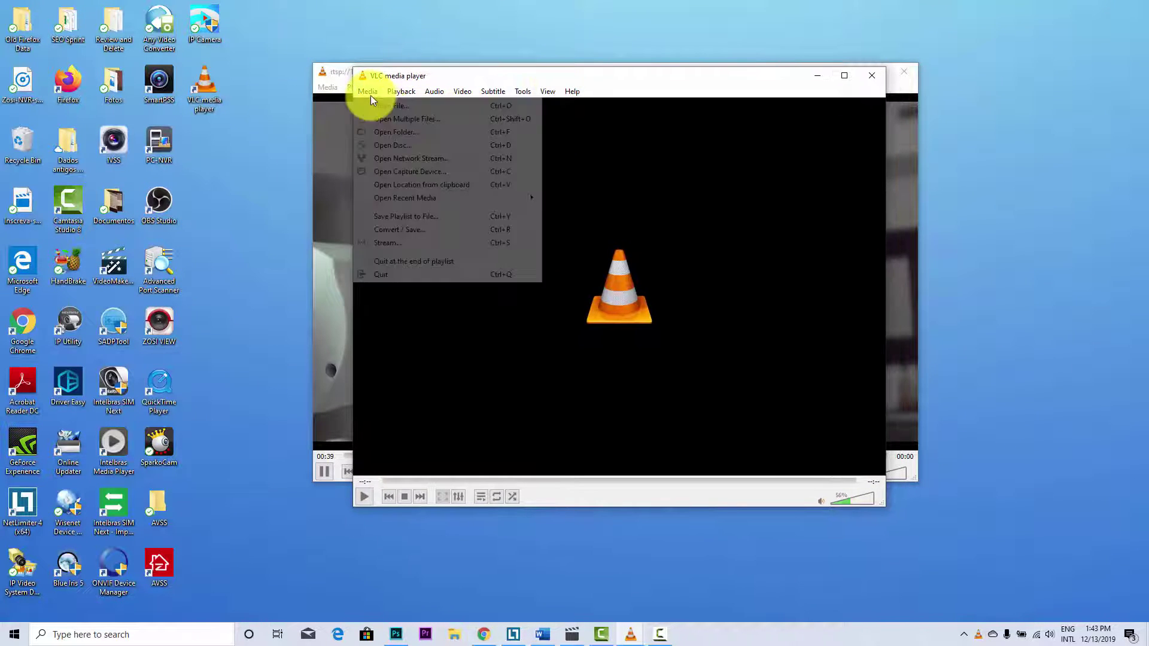
pyautogui.click(433, 159)
pyautogui.rightClick(582, 235)
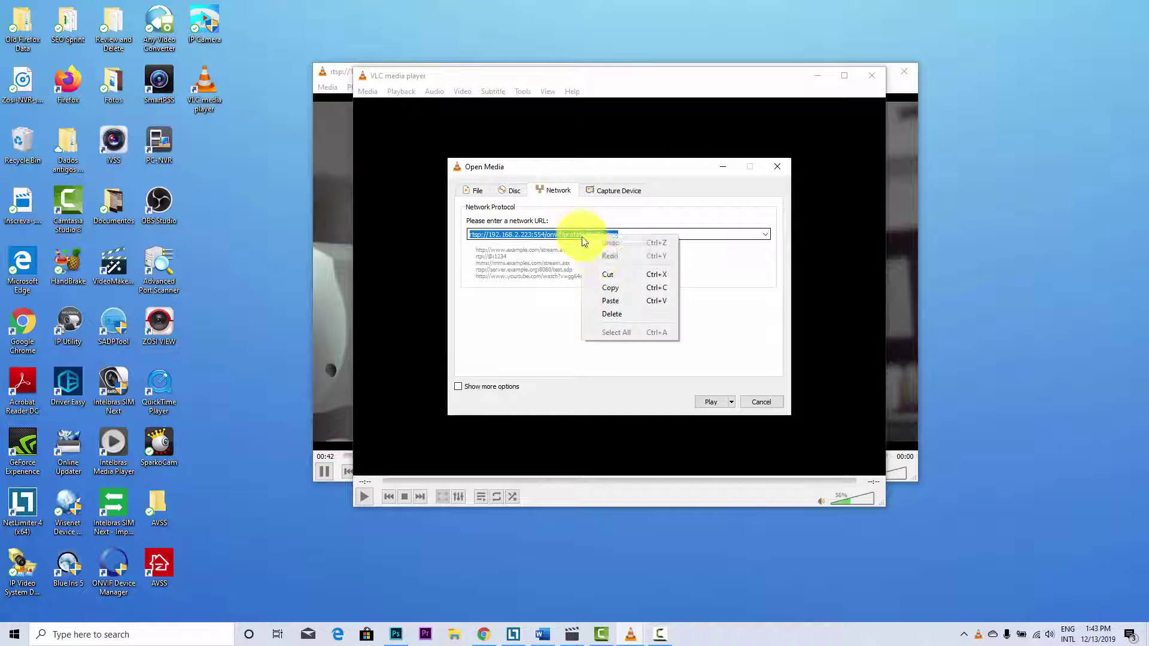
pyautogui.click(613, 301)
pyautogui.click(711, 401)
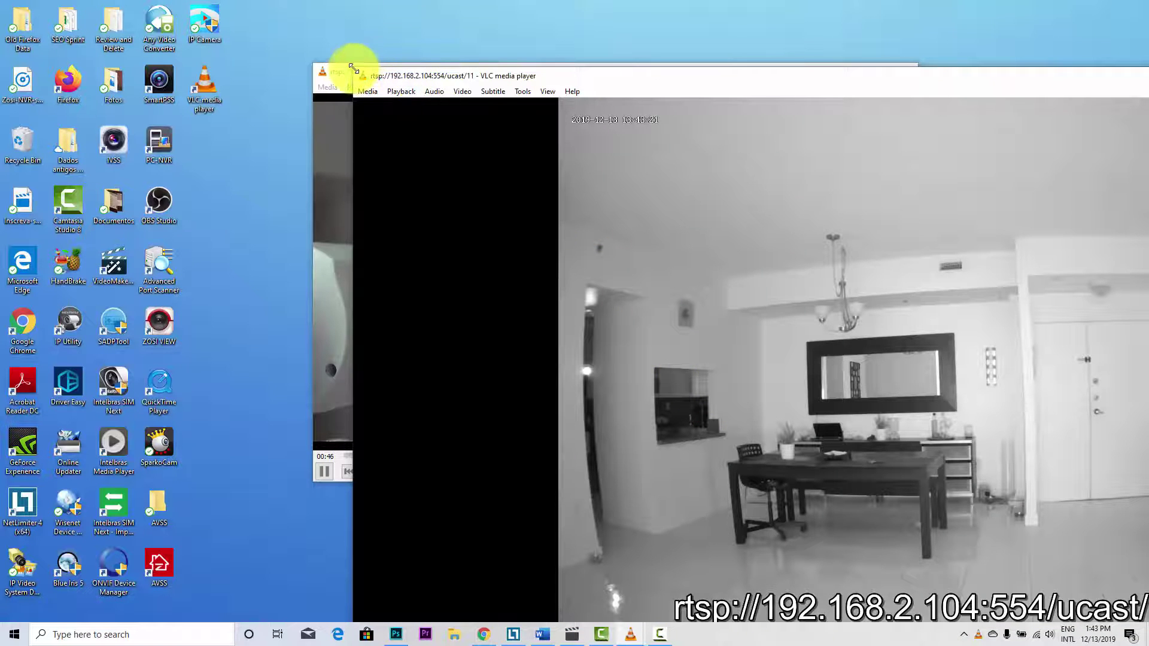
# - Shrink the Zosi window and position it overlapping the Samsung feed so both show
pyautogui.moveTo(359, 72); pyautogui.dragTo(836, 246)
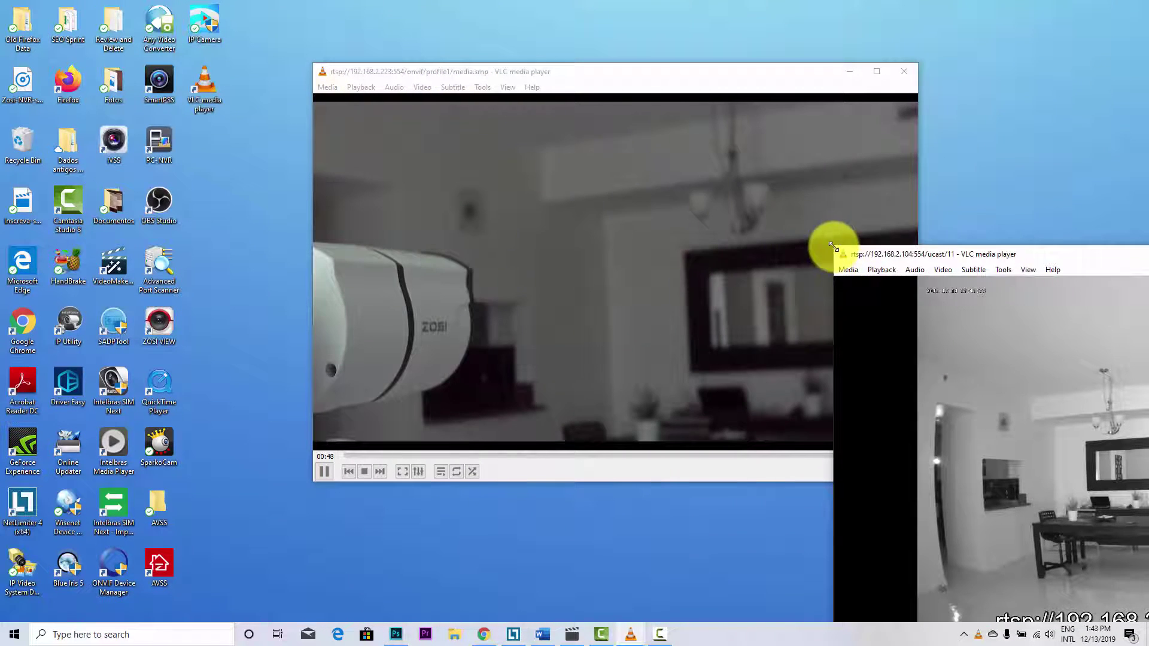
pyautogui.moveTo(1061, 249); pyautogui.dragTo(510, 65)
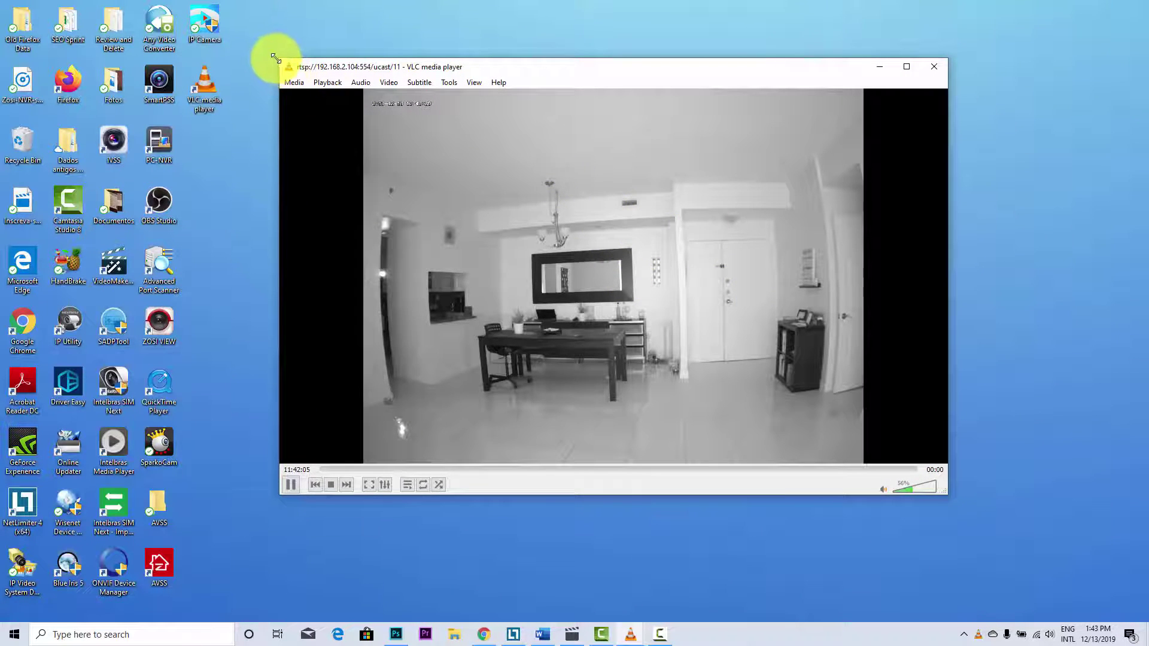
pyautogui.moveTo(276, 59); pyautogui.dragTo(399, 131)
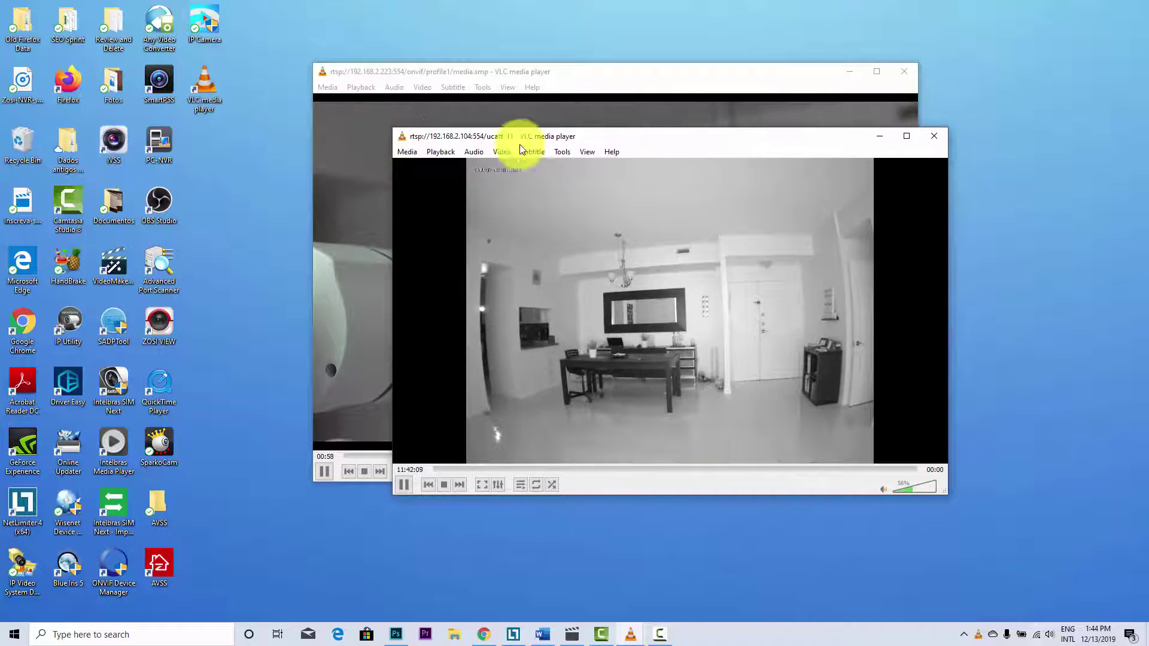
pyautogui.moveTo(648, 139); pyautogui.dragTo(655, 174)
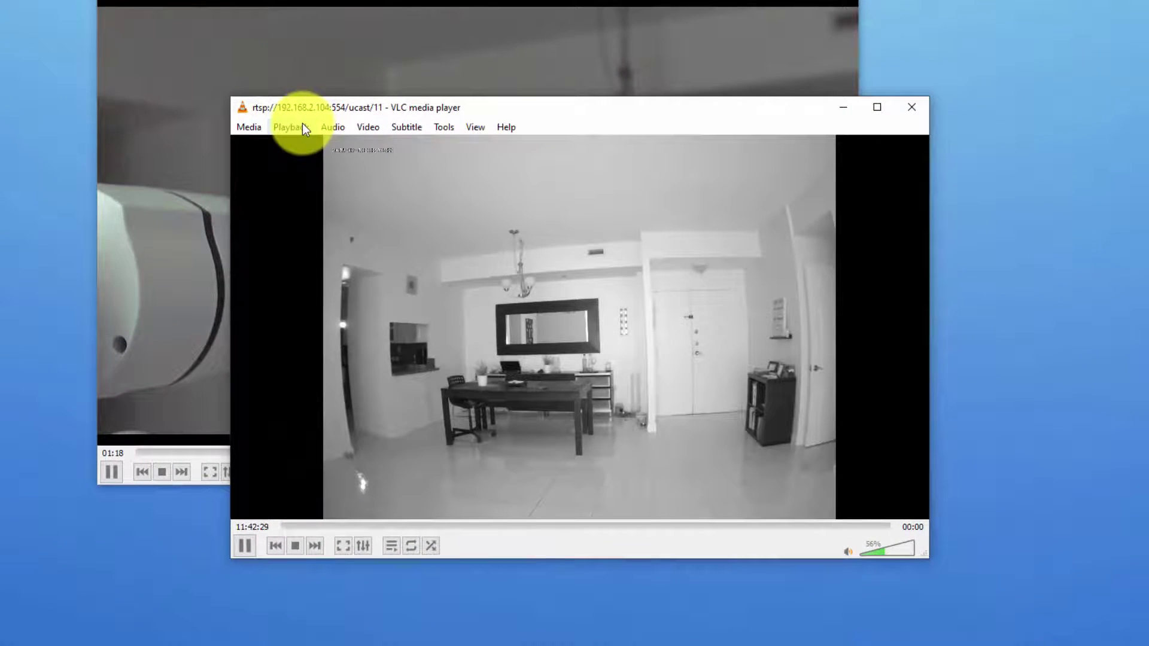
# - Set the Zosi stream's renderer to the TV2 Chromecast
pyautogui.click(459, 191)
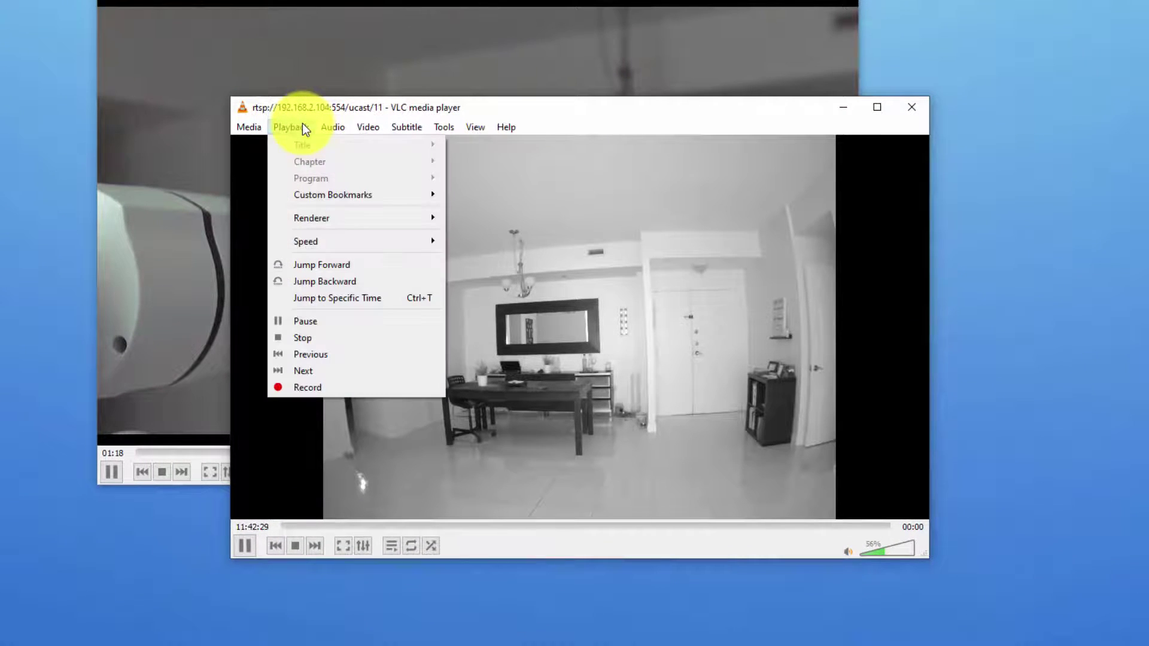
pyautogui.moveTo(353, 226)
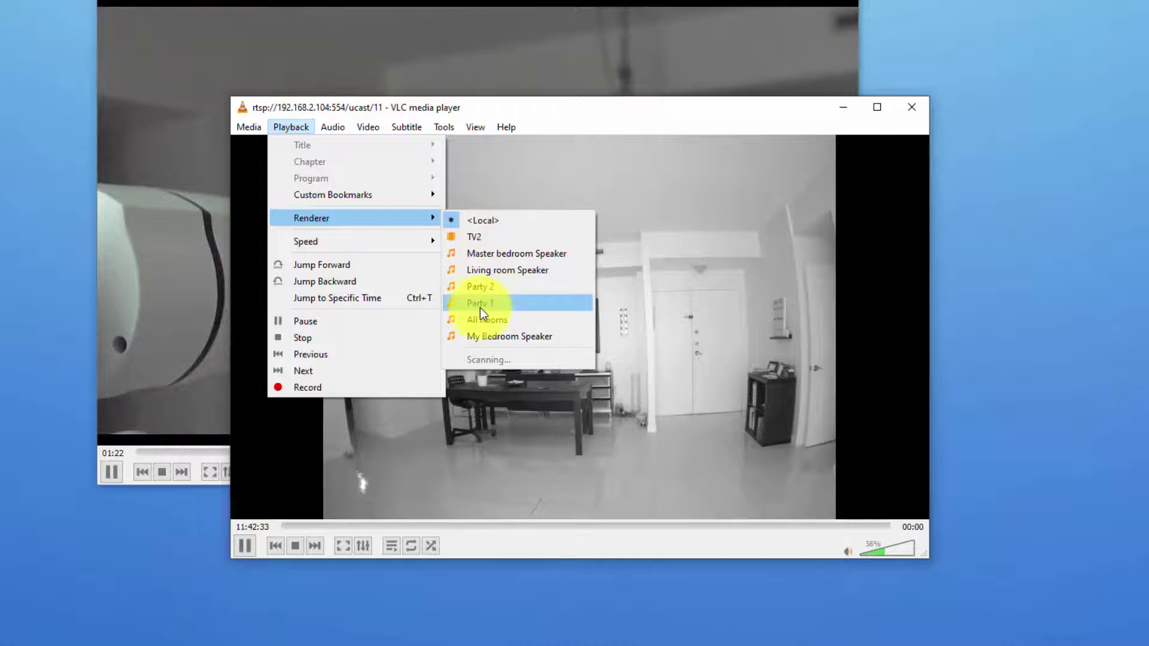
pyautogui.click(474, 237)
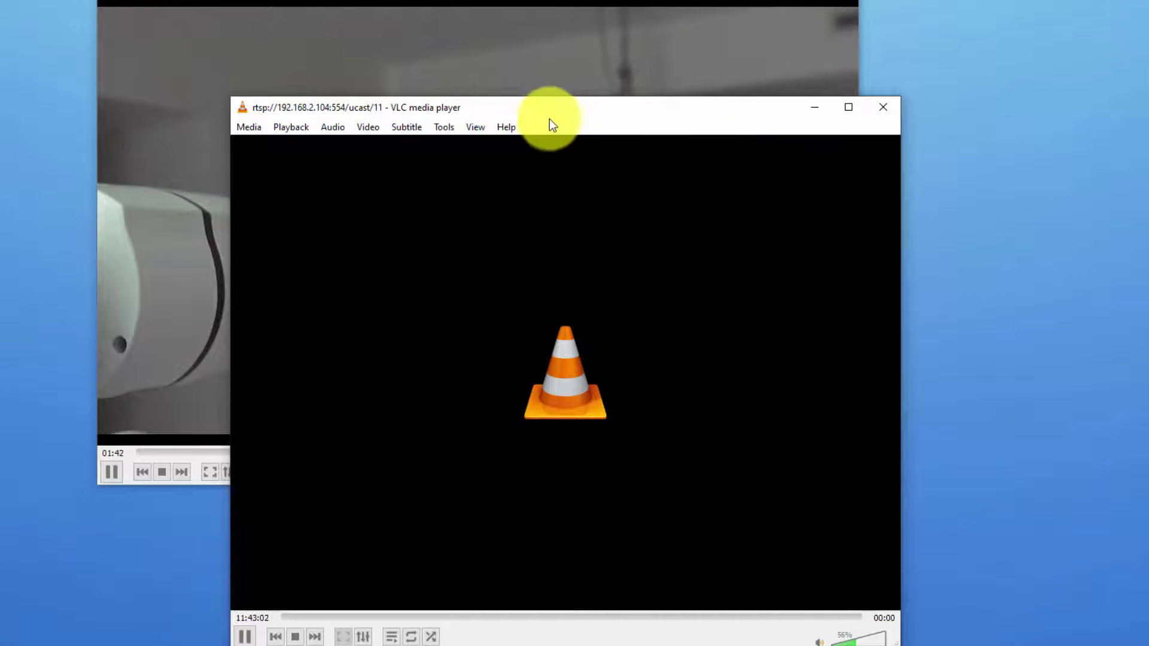
# - Move the TV2-casting window beside the Samsung feed and bring it to the front
pyautogui.moveTo(549, 119); pyautogui.dragTo(644, 123)
pyautogui.click(473, 2)
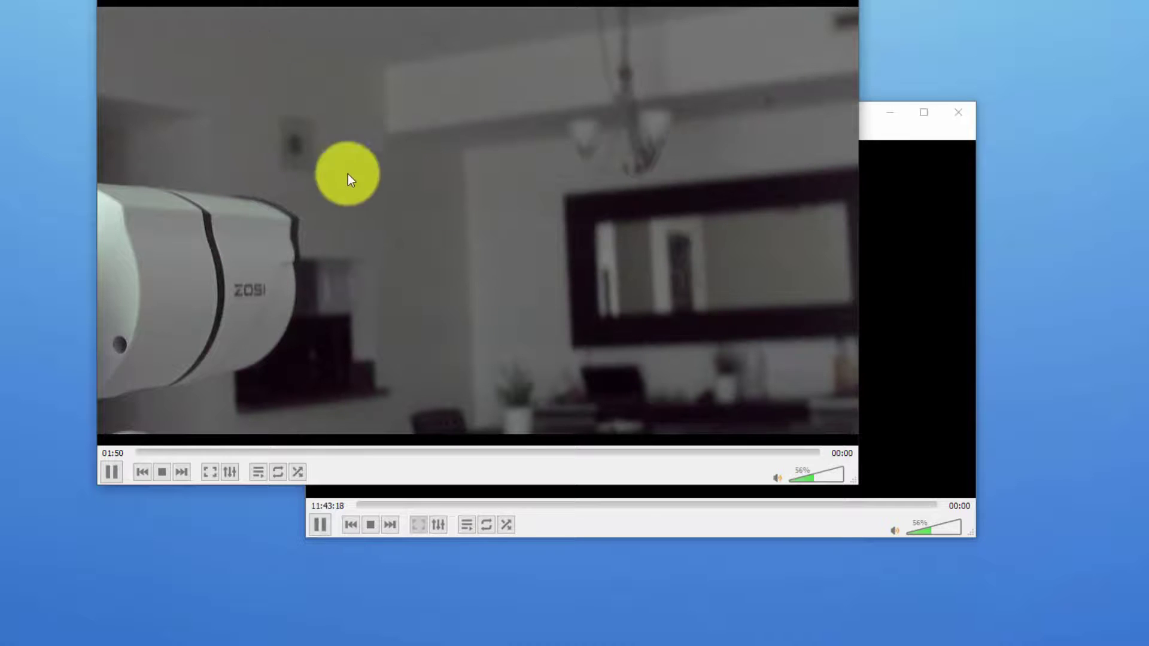
pyautogui.click(877, 140)
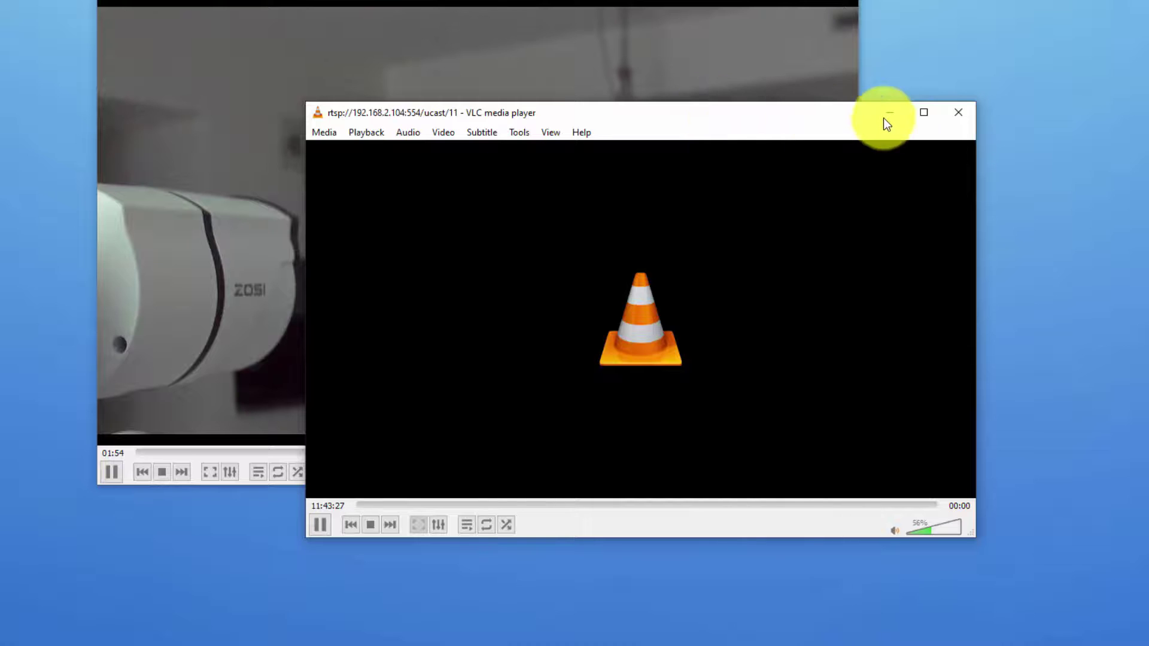